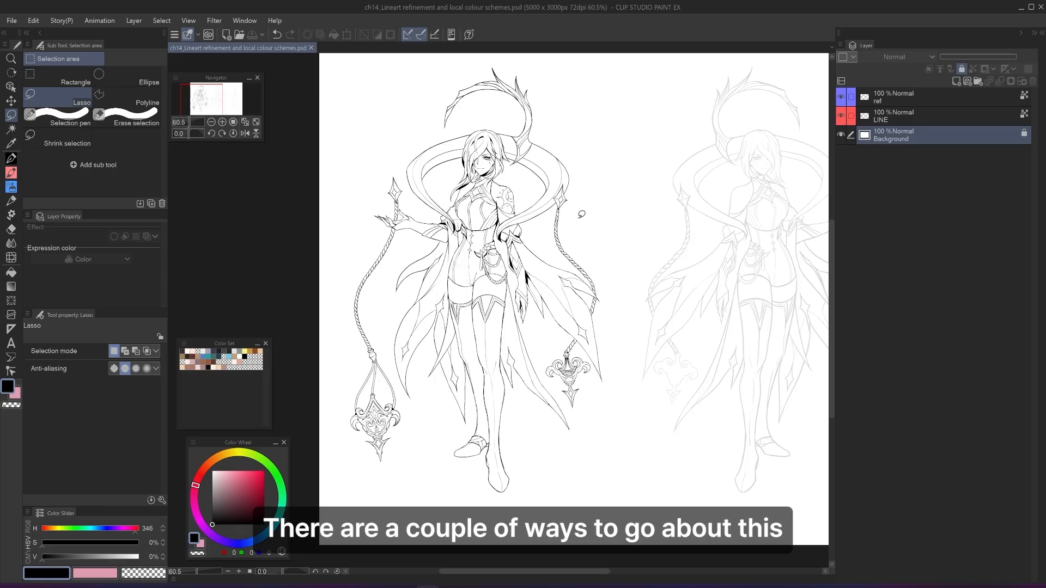
- Add a new raster layer above the Background and auto-select the empty area around the character on the LINE layer
key(w)
click(956, 81)
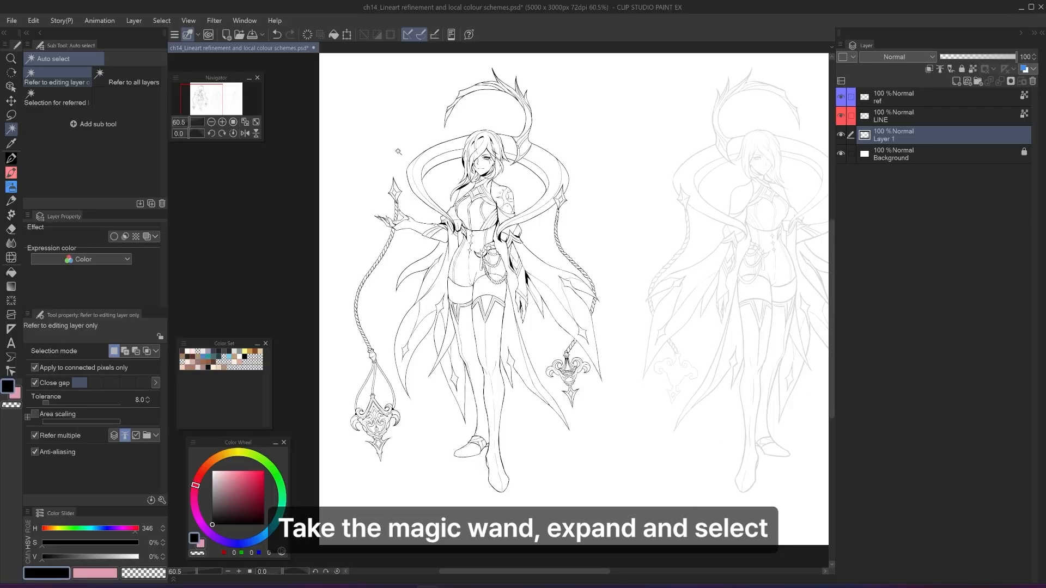
drag(950, 322, 836, 309)
click(916, 120)
scroll(311, 286, up, 2)
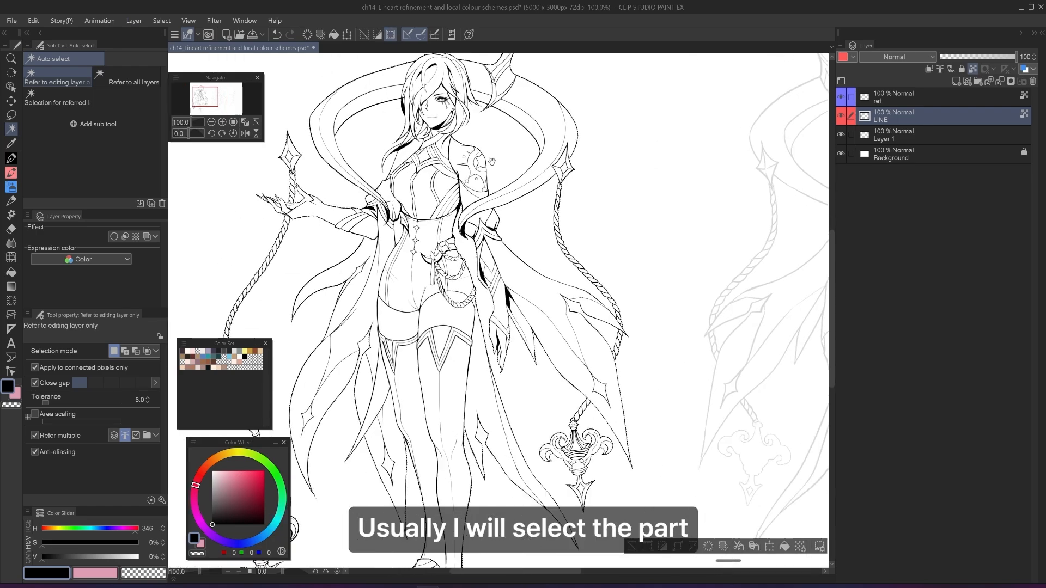
click(417, 98)
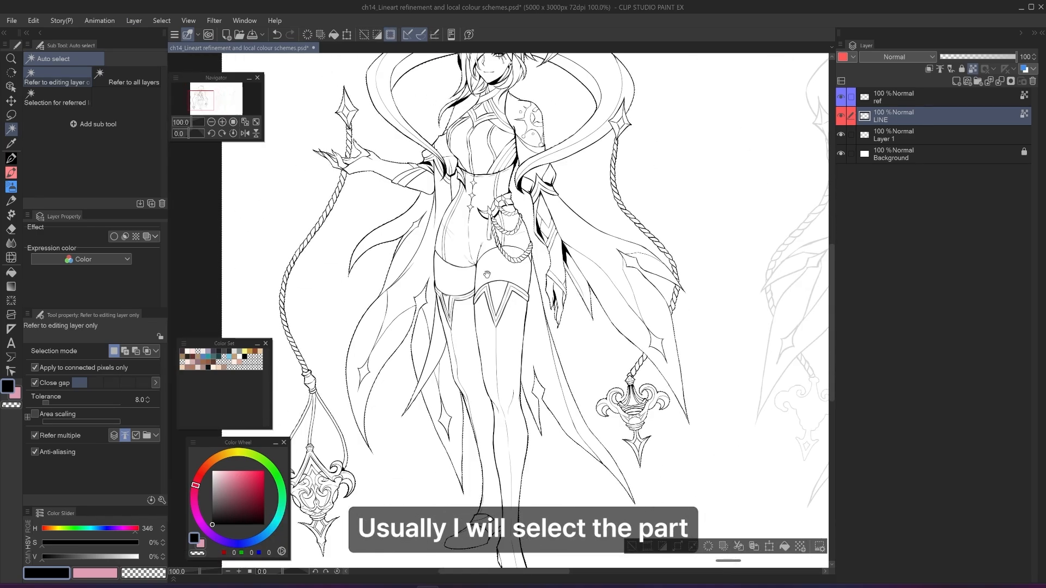
drag(486, 274, 476, 272)
drag(382, 295, 376, 254)
mouse_move(395, 429)
mouse_down()
mouse_move(407, 246)
mouse_move(275, 326)
mouse_up()
drag(472, 271, 518, 501)
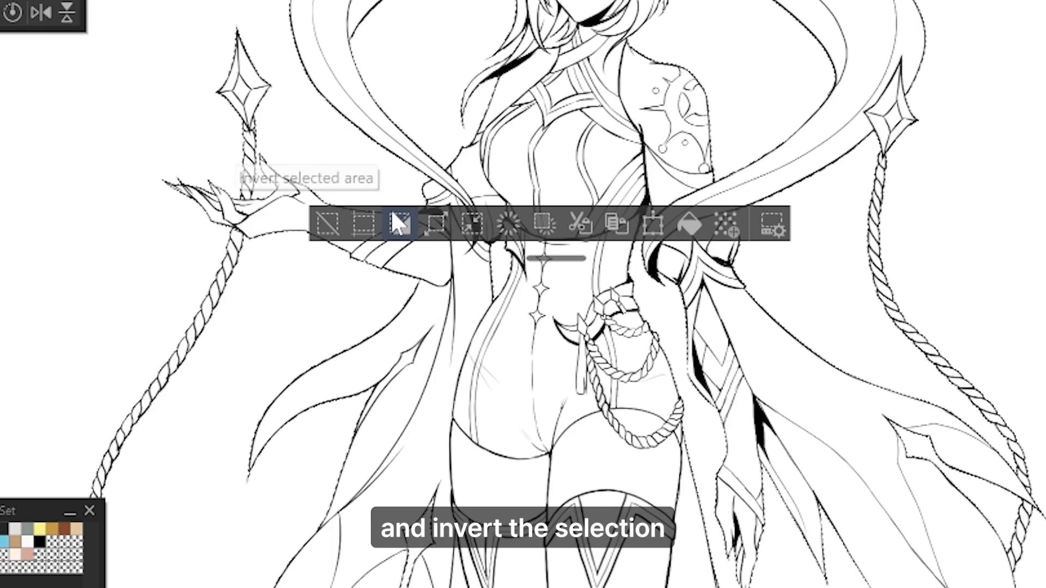
- Invert the selection, fill the character's silhouette with mid-grey (132, 132, 132) on Layer 1, and deselect
click(408, 241)
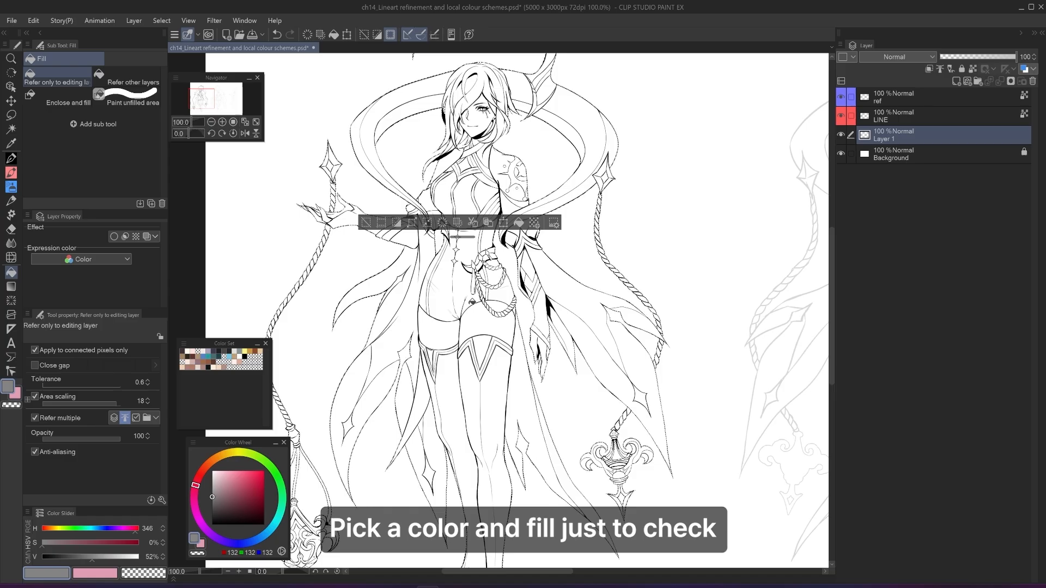
click(481, 290)
key(ctrl+d)
drag(498, 242, 539, 106)
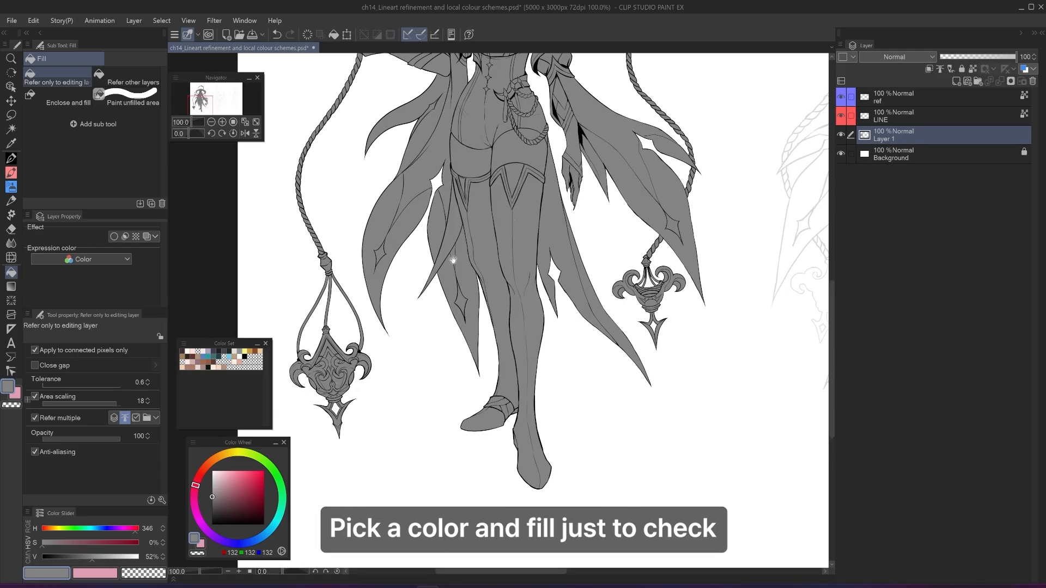
drag(457, 186, 482, 394)
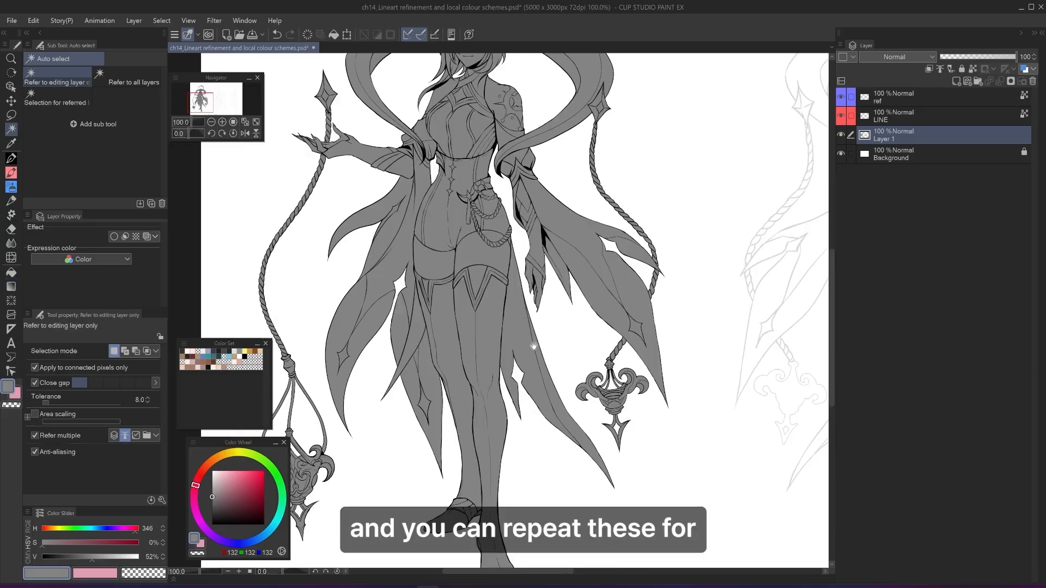
drag(534, 261, 534, 333)
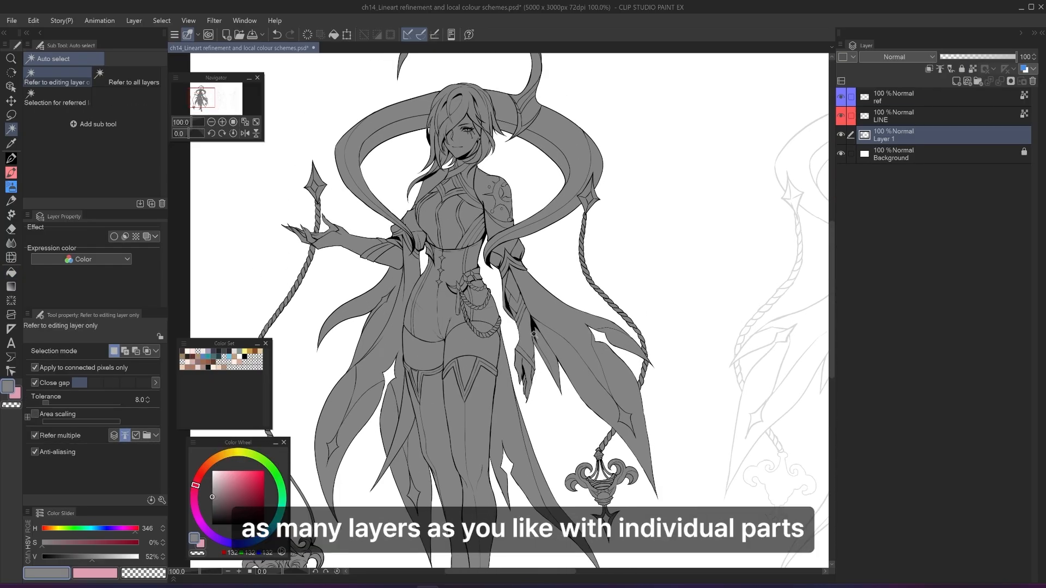
drag(485, 322, 506, 338)
key(g)
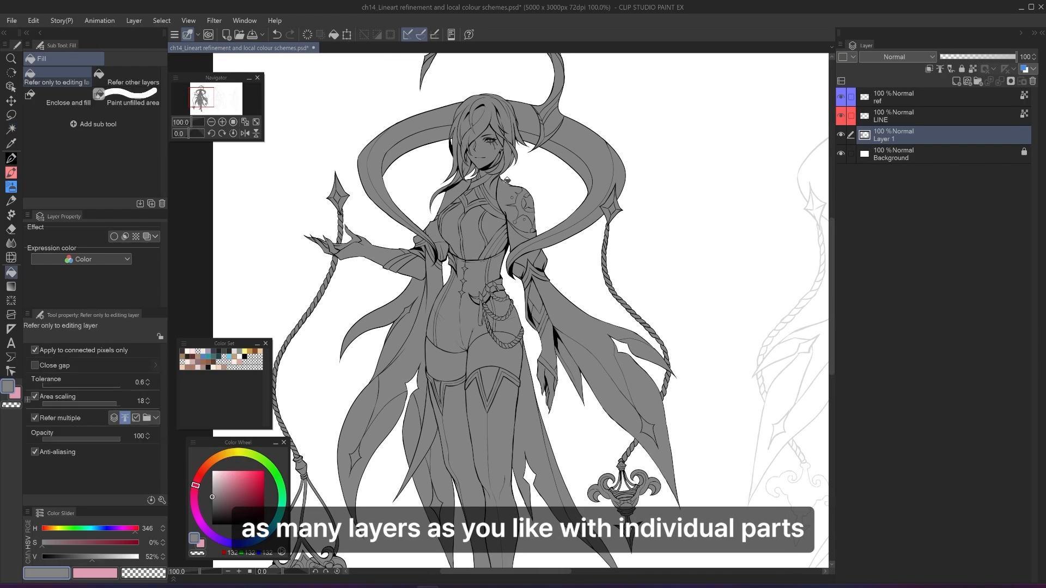
- Set the LINE layer as the reference layer
click(897, 121)
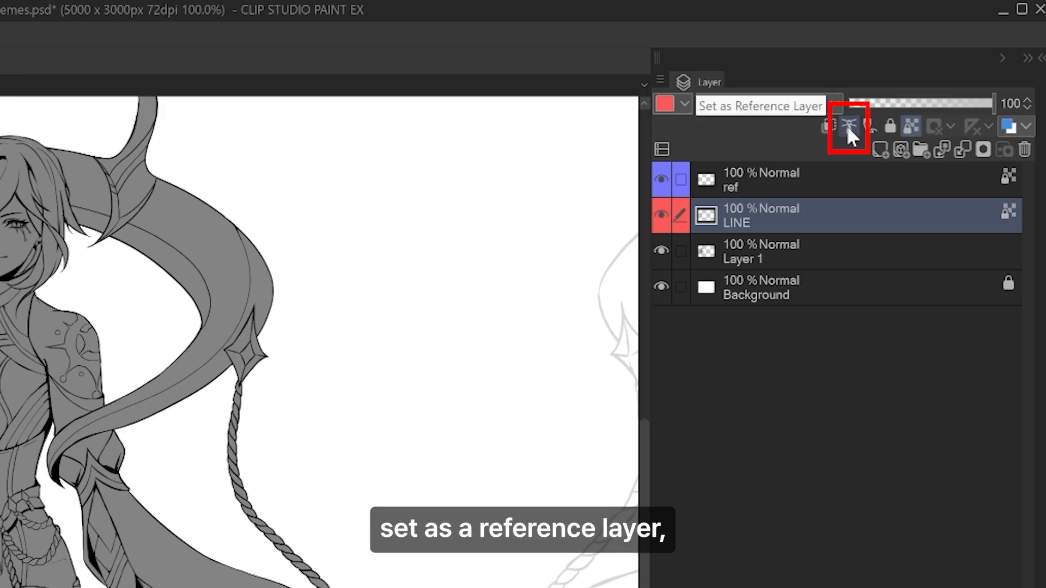
click(847, 124)
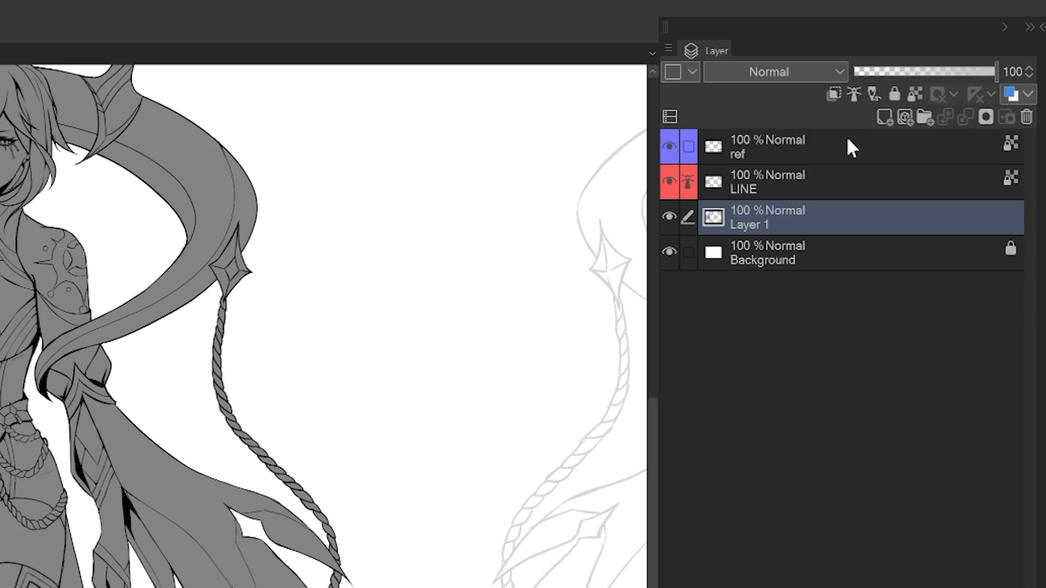
- Rename the grey silhouette layer as mask and add a new layer above it, clipped to it
click(956, 81)
double_click(893, 157)
click(772, 219)
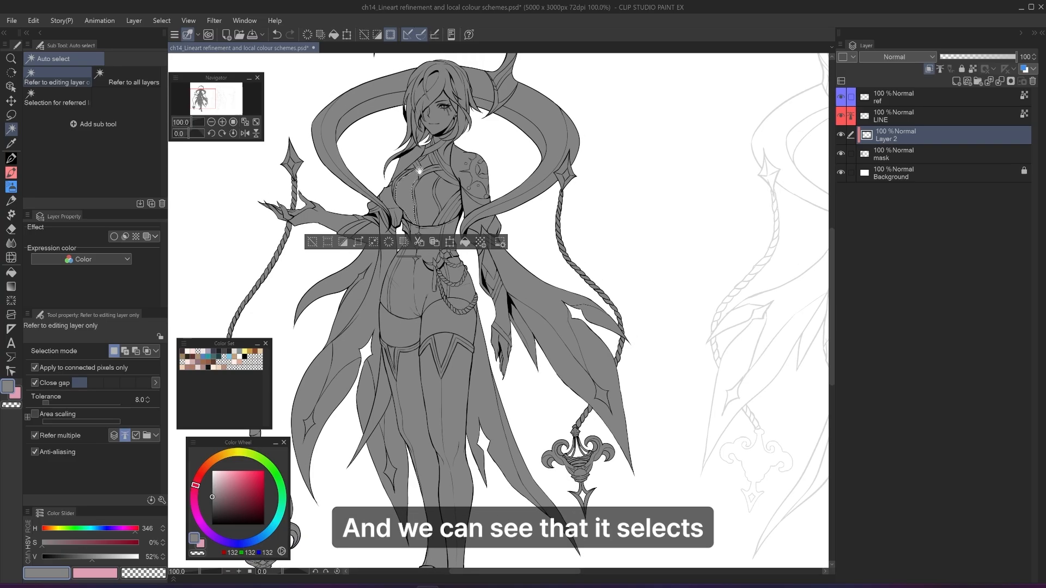
- Try auto-selecting single panels of the character's bodice using the reference lines, and clear the selection
drag(420, 170, 422, 177)
click(419, 189)
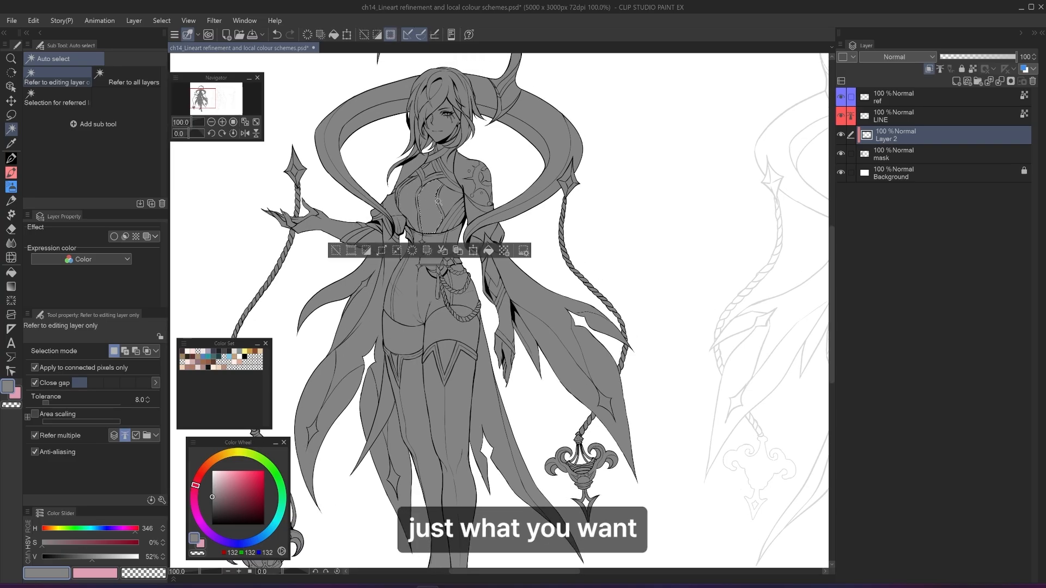
key(ctrl+d)
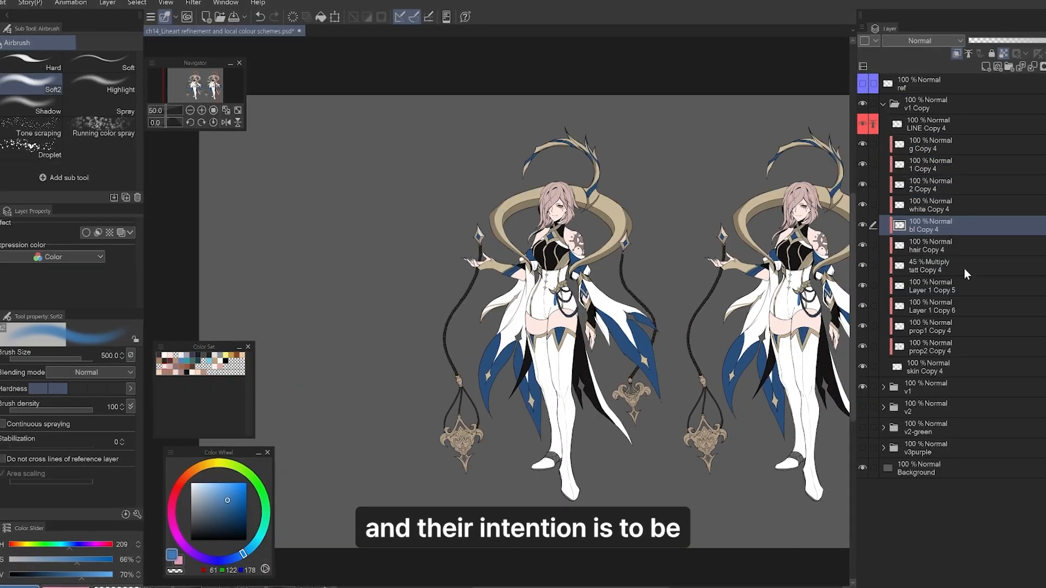
- Shift the left figure's blue cloth towards violet with Hue/Saturation/Luminosity, at about hue 26 and saturation -13
click(964, 269)
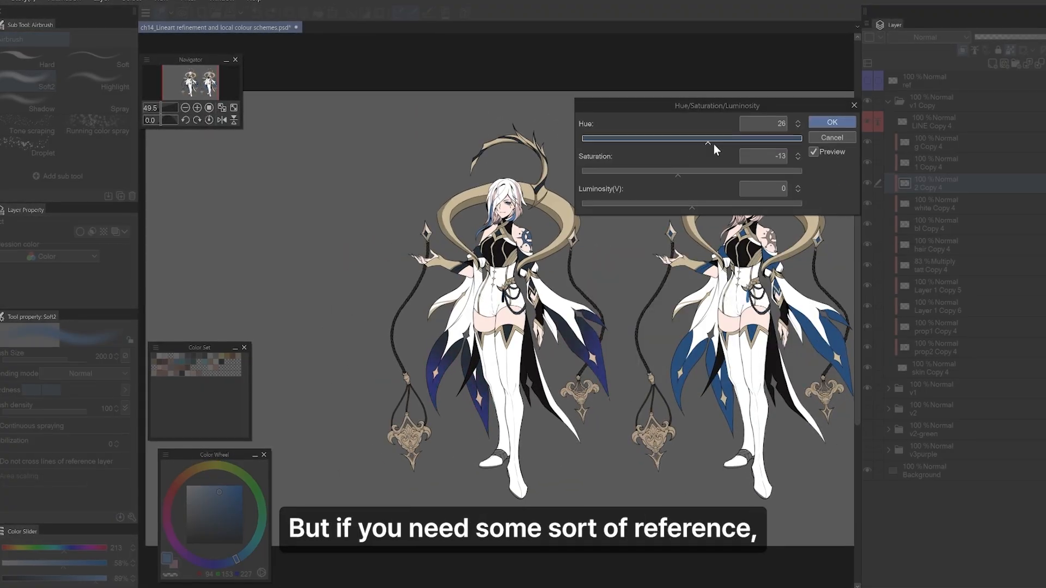
mouse_move(714, 140)
mouse_down()
mouse_move(630, 140)
mouse_move(712, 141)
mouse_up()
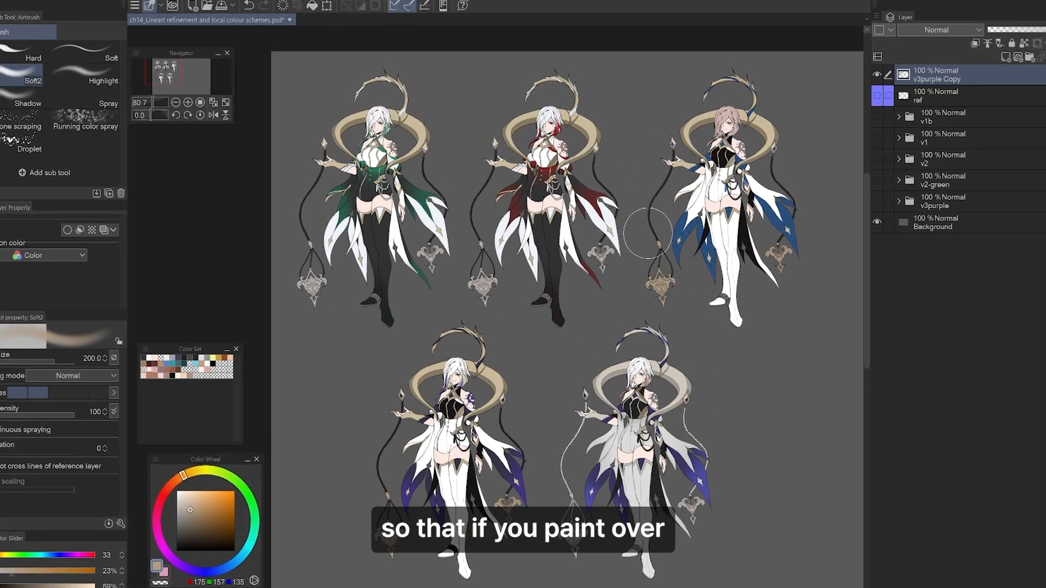
drag(616, 321, 573, 319)
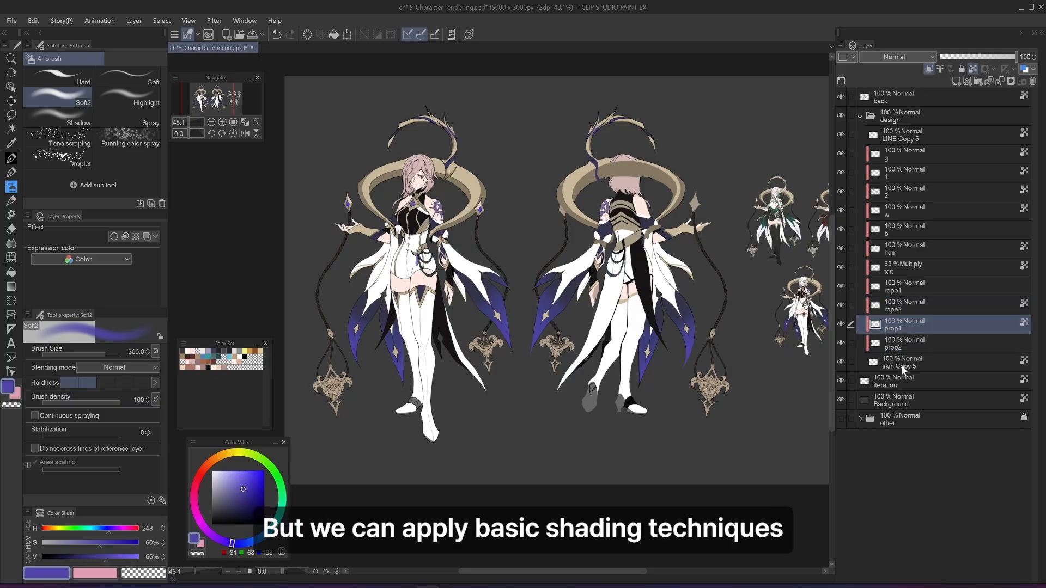
- Rename the skin Copy 5 layer as skin and airbrush violet-blue onto the lower ends of the ropes on the rope layers
click(902, 363)
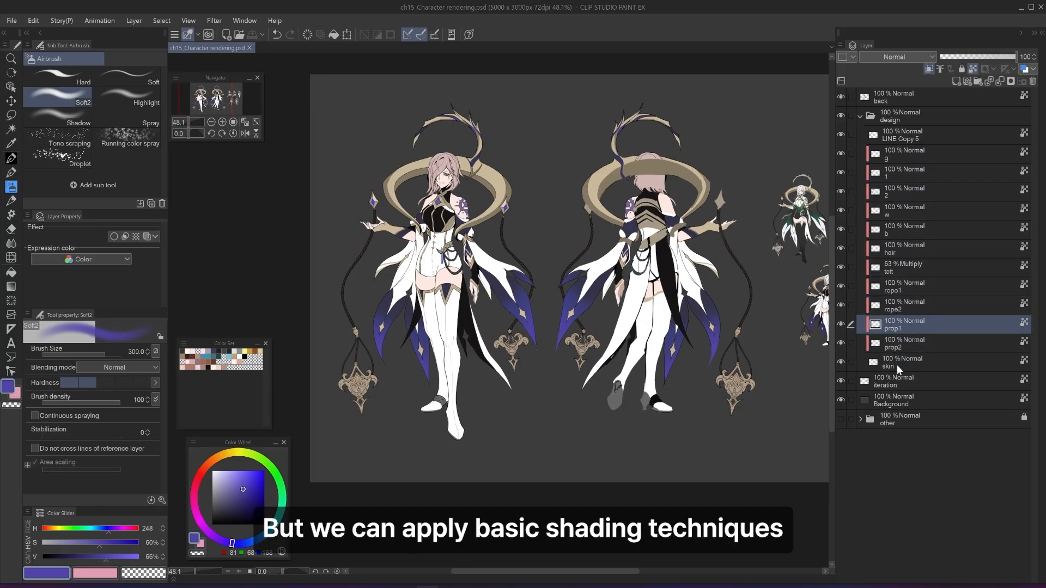
click(905, 345)
click(904, 325)
click(904, 306)
scroll(421, 255, up, 3)
click(904, 287)
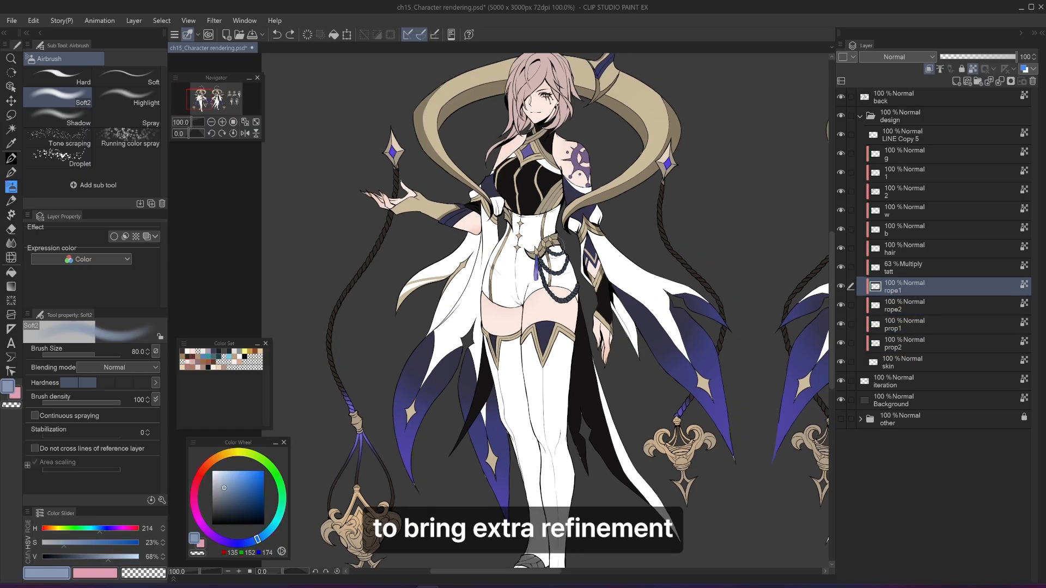
click(904, 268)
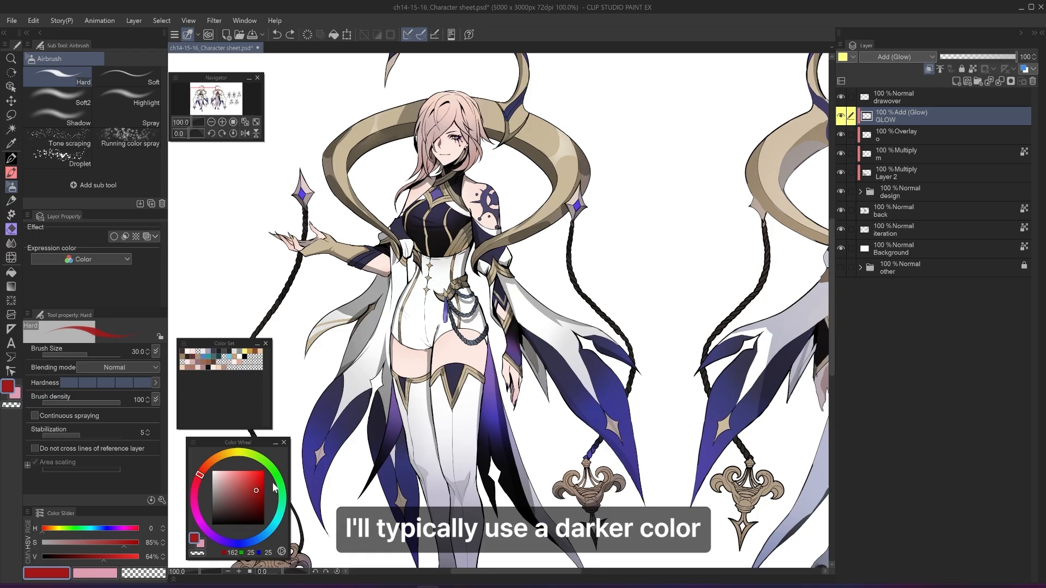
- Pick a pale pink with saturation 13% and value 100%, and stroke it along the golden ring's outer edge on the GLOW layer
click(221, 470)
drag(585, 156, 589, 193)
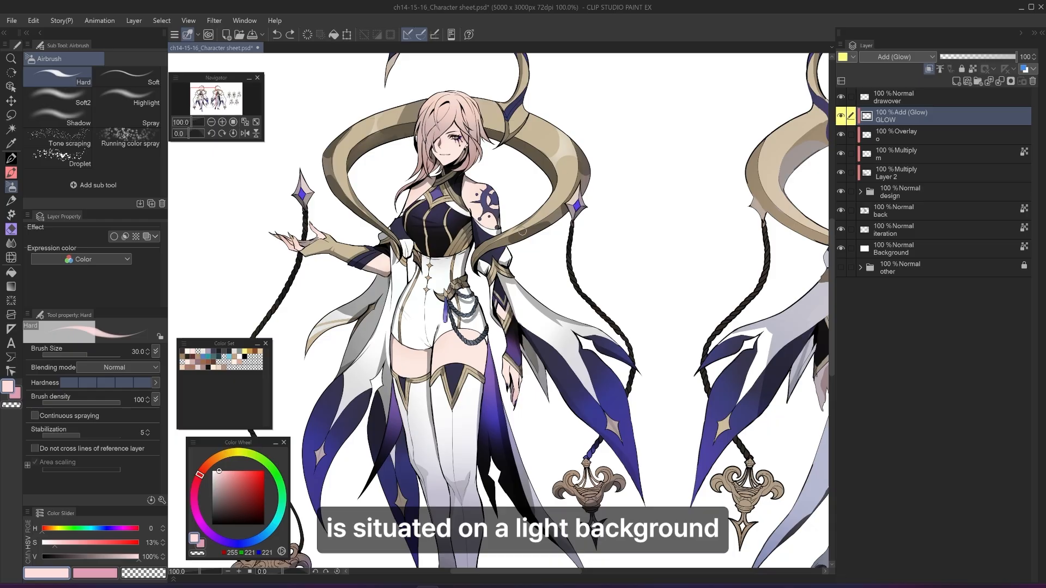
- Try a dark red and a blue of hue 215 as the drawing colour, and settle on a strong orange
click(259, 496)
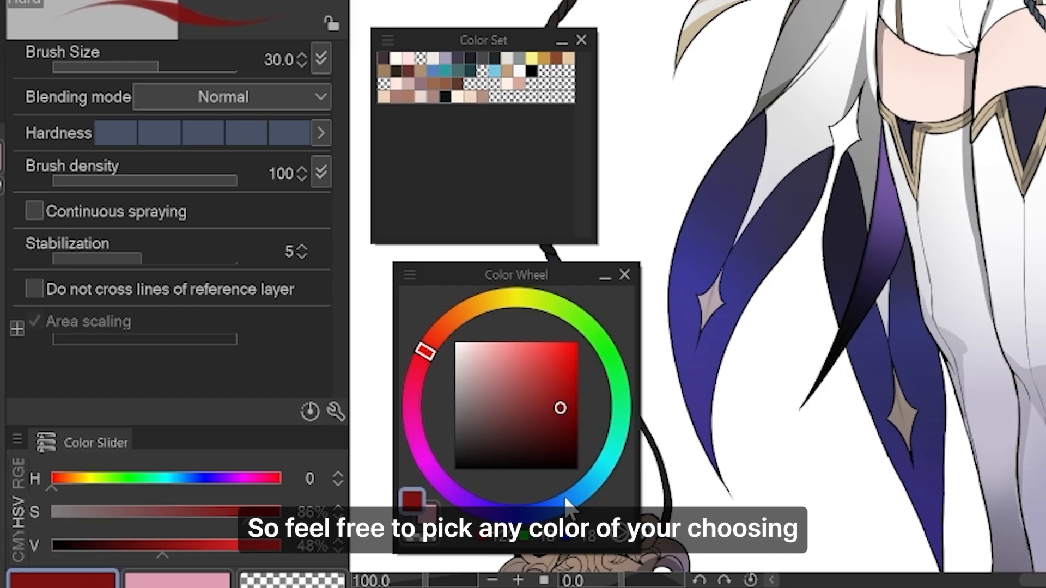
click(565, 502)
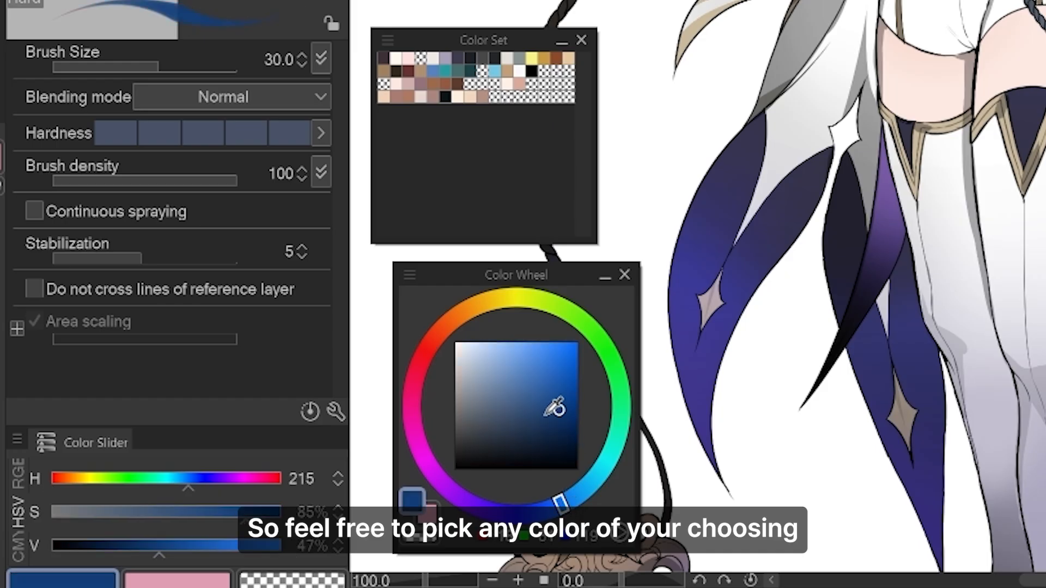
click(546, 401)
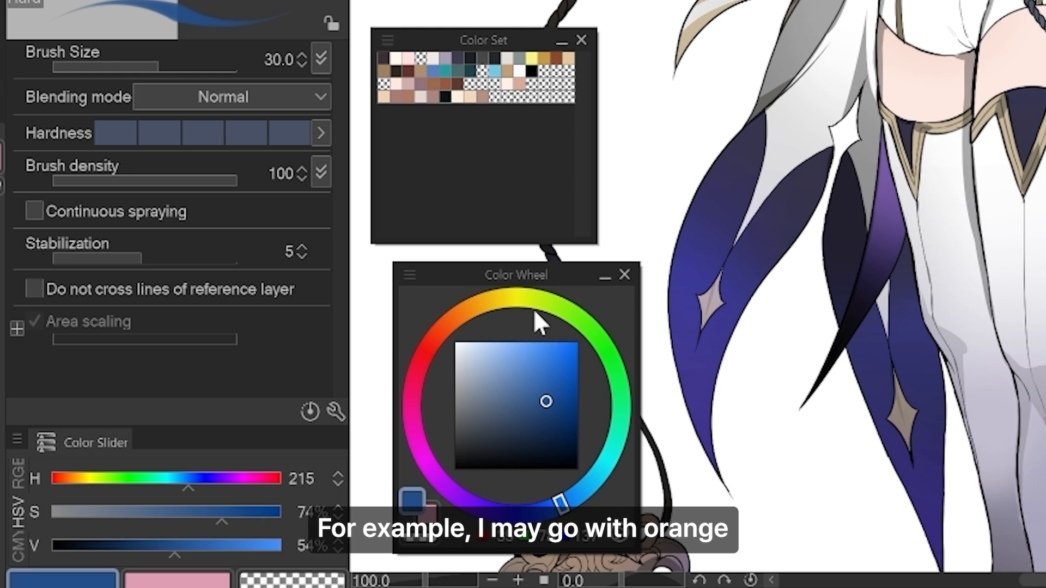
drag(508, 315, 457, 320)
click(561, 393)
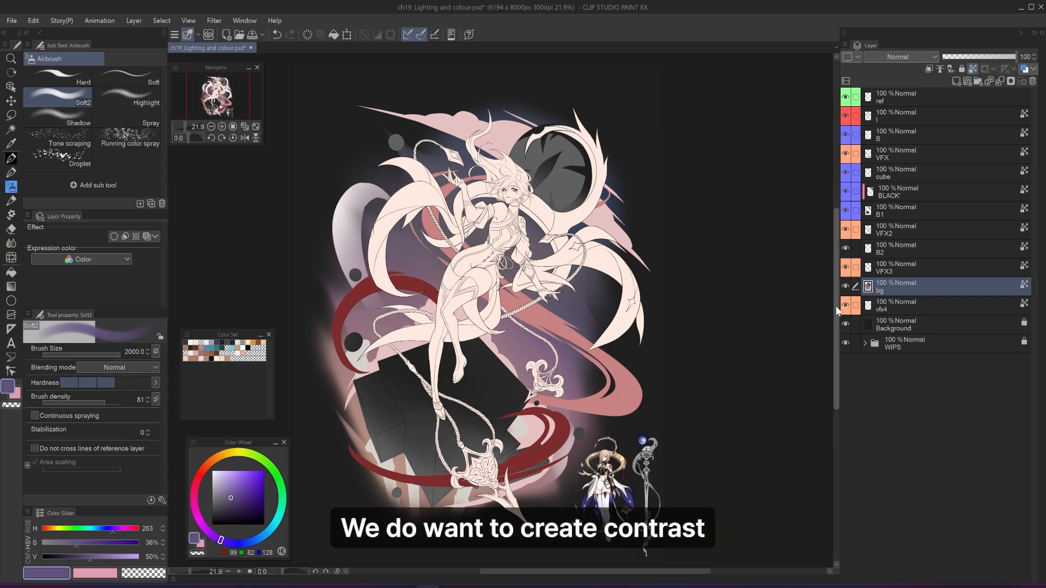
- Lasso the red X beside the lighting circle, and clear it and the triangle's orange fill from the diagram
scroll(834, 299, up, 2)
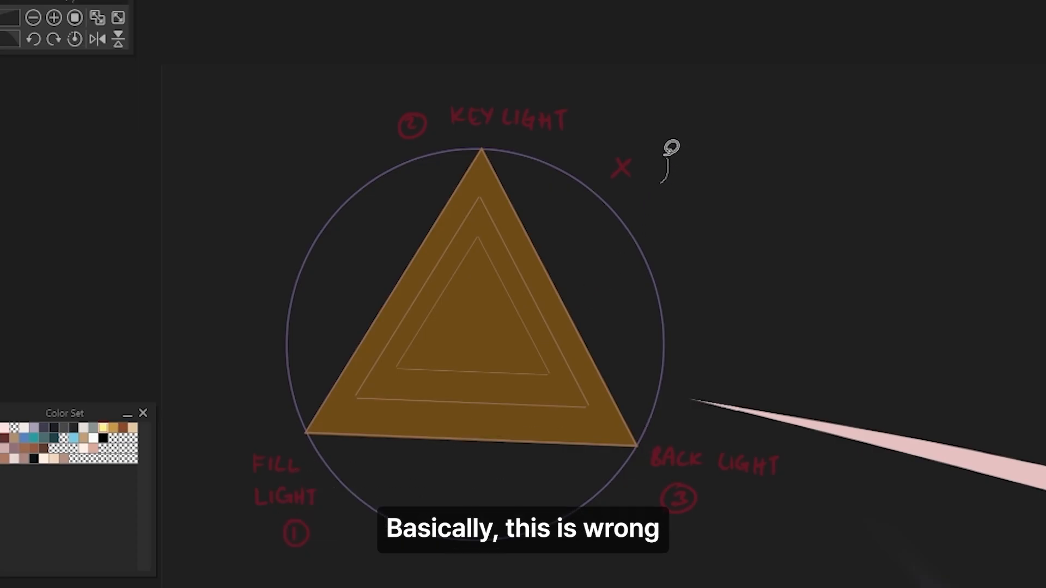
drag(671, 147, 670, 182)
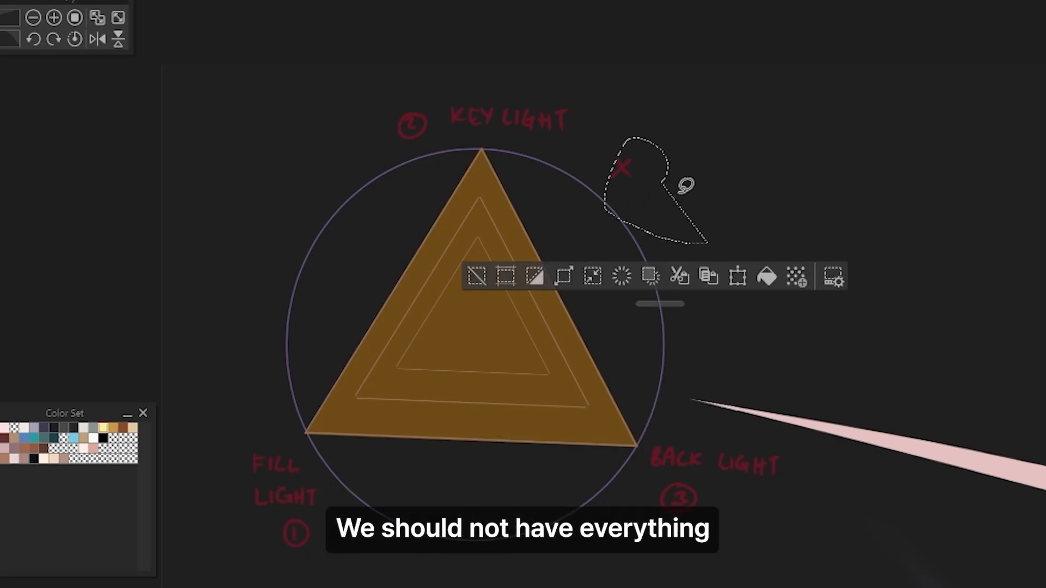
mouse_move(532, 147)
mouse_down()
mouse_move(455, 561)
mouse_move(599, 181)
mouse_up()
click(972, 101)
mouse_move(532, 163)
mouse_down()
mouse_move(513, 132)
mouse_move(320, 327)
mouse_move(624, 463)
mouse_move(635, 345)
mouse_move(597, 249)
mouse_up()
key(ctrl+t)
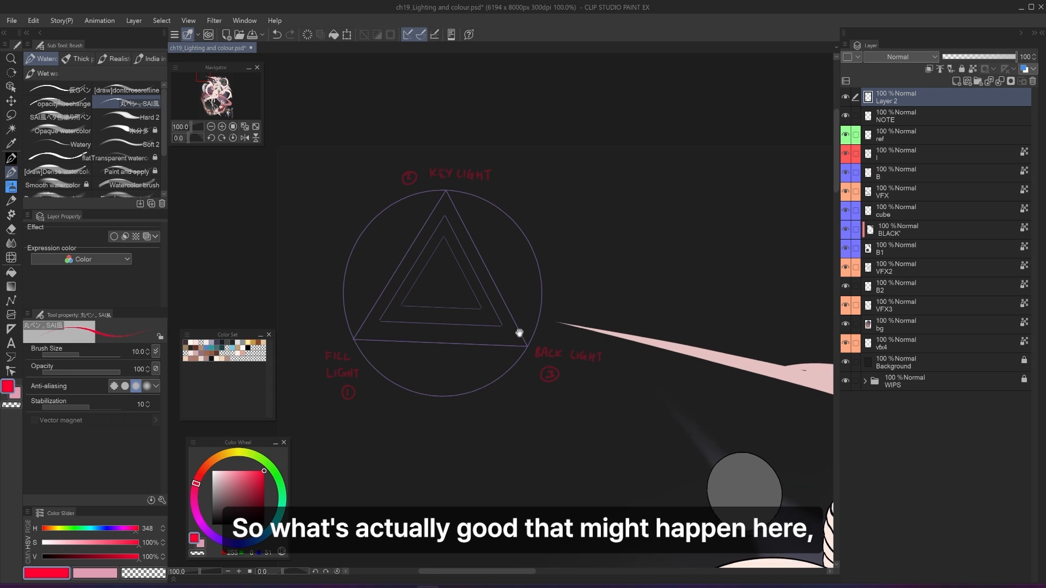
- On Layer 2, outline a polygon from the key light corner down to the middle triangle's fill-light corner and back
scroll(514, 298, down, 1)
drag(442, 180, 393, 305)
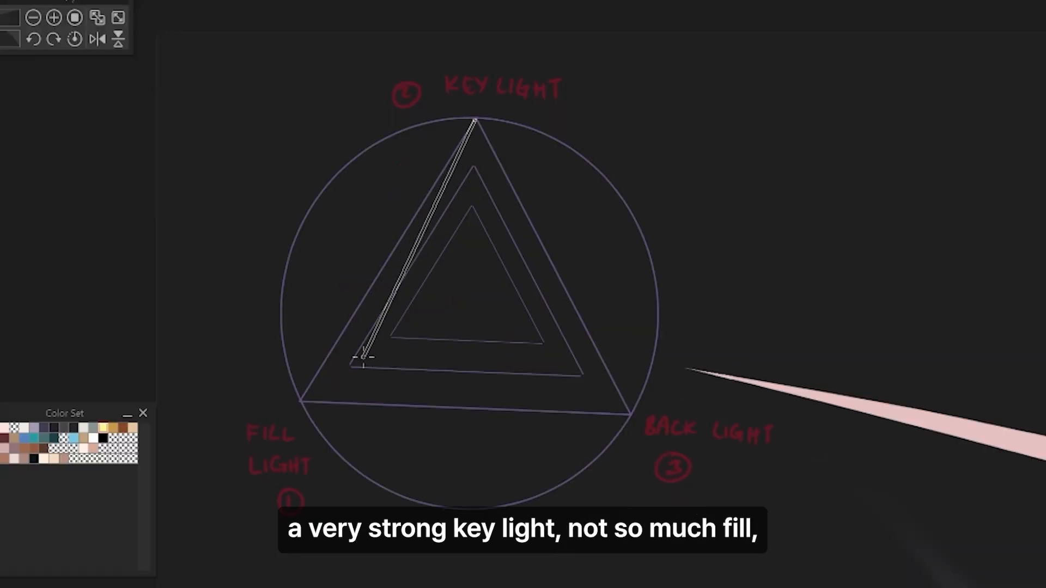
drag(380, 354, 478, 112)
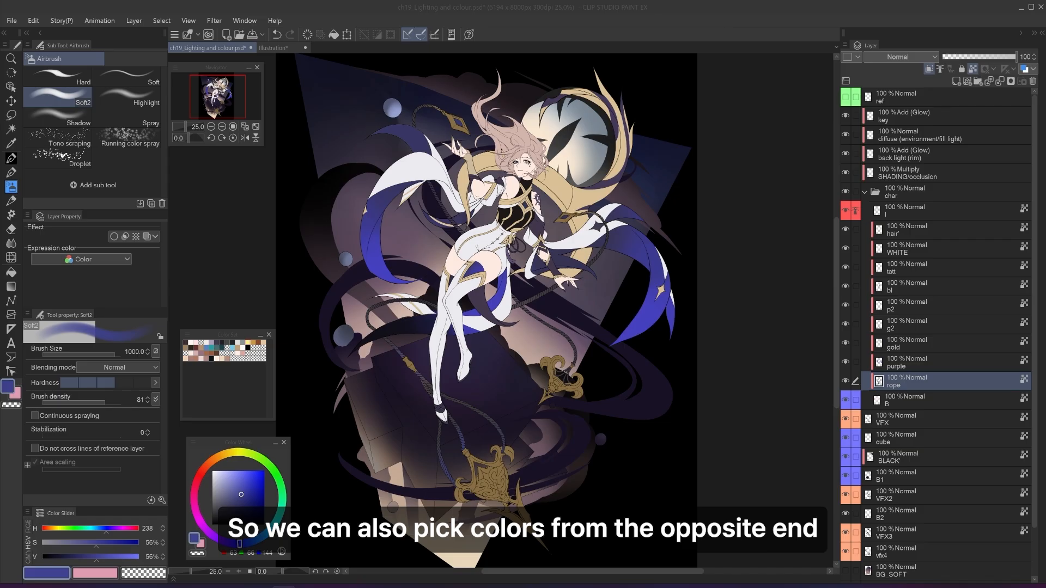
click(293, 415)
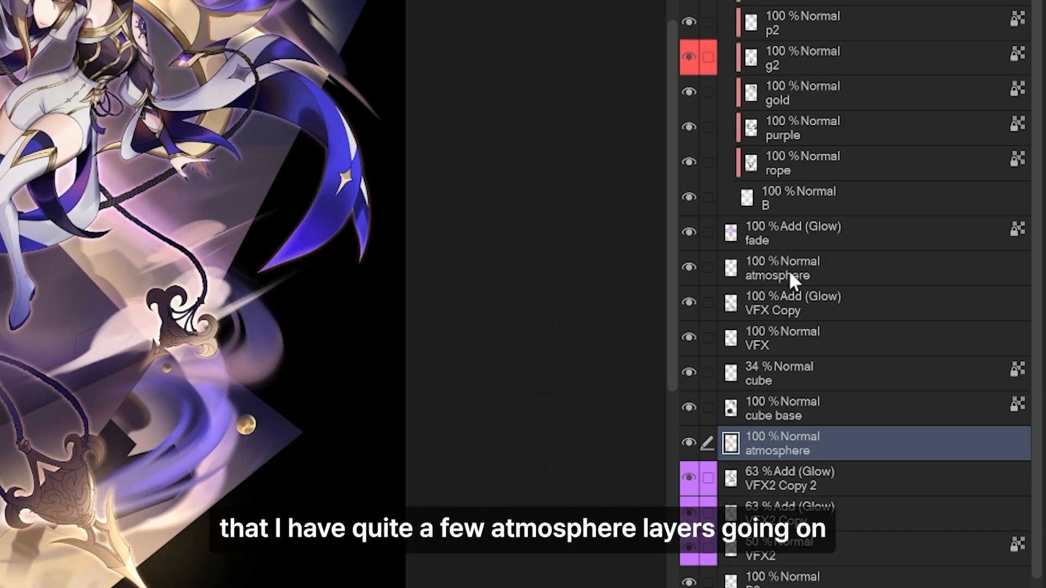
- Select the upper atmosphere layer and examine how the atmosphere and VFX layers are placed through the layer stack
scroll(790, 272, up, 1)
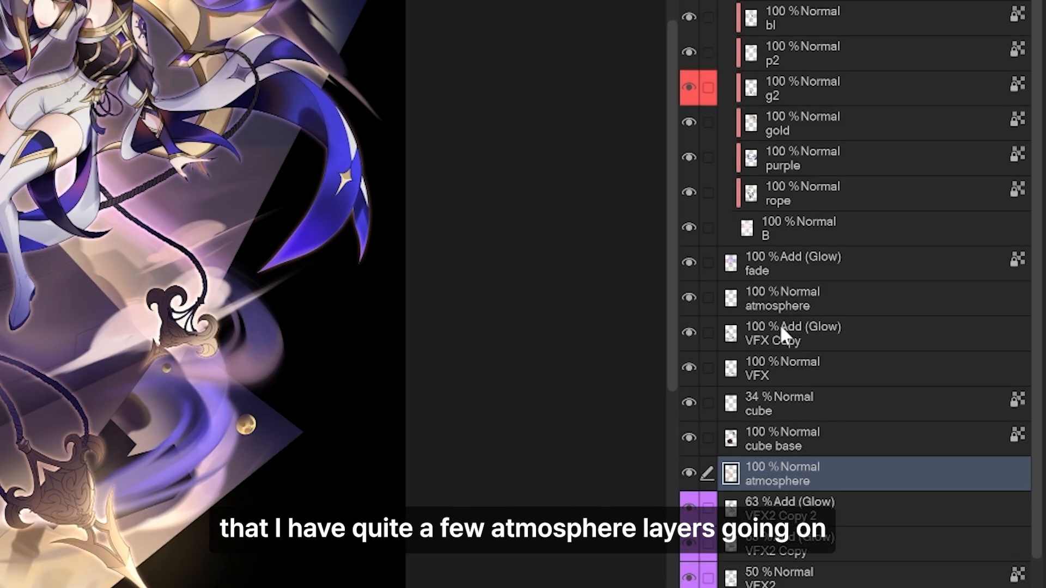
click(788, 309)
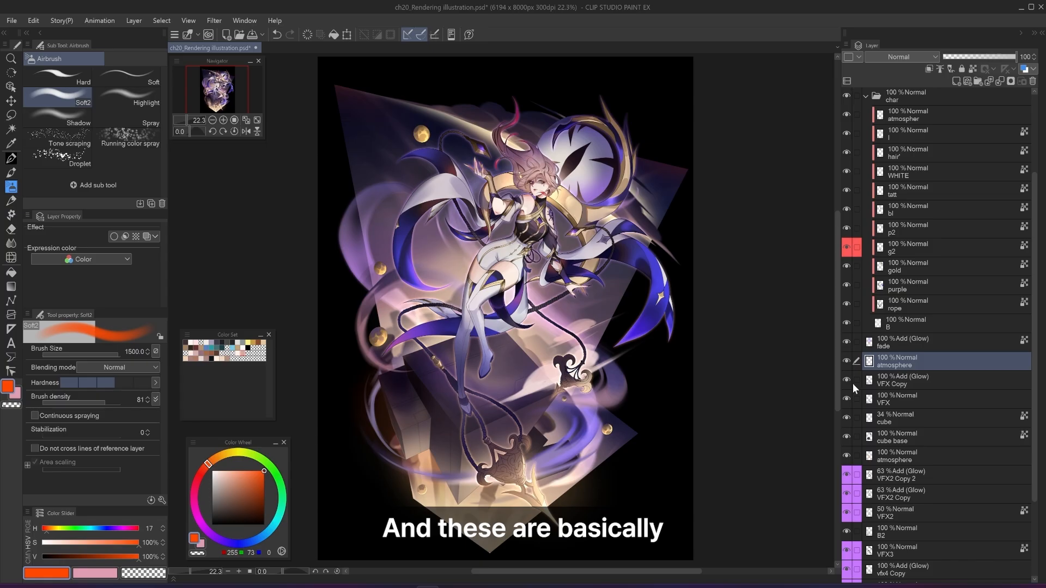
scroll(894, 403, up, 5)
scroll(895, 403, down, 7)
scroll(876, 353, up, 3)
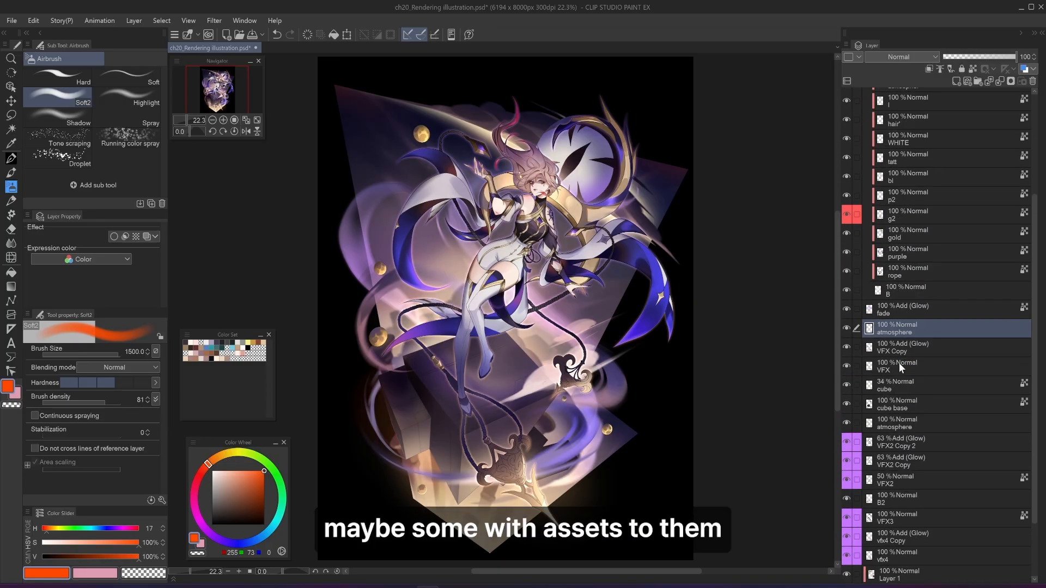
scroll(899, 361, down, 5)
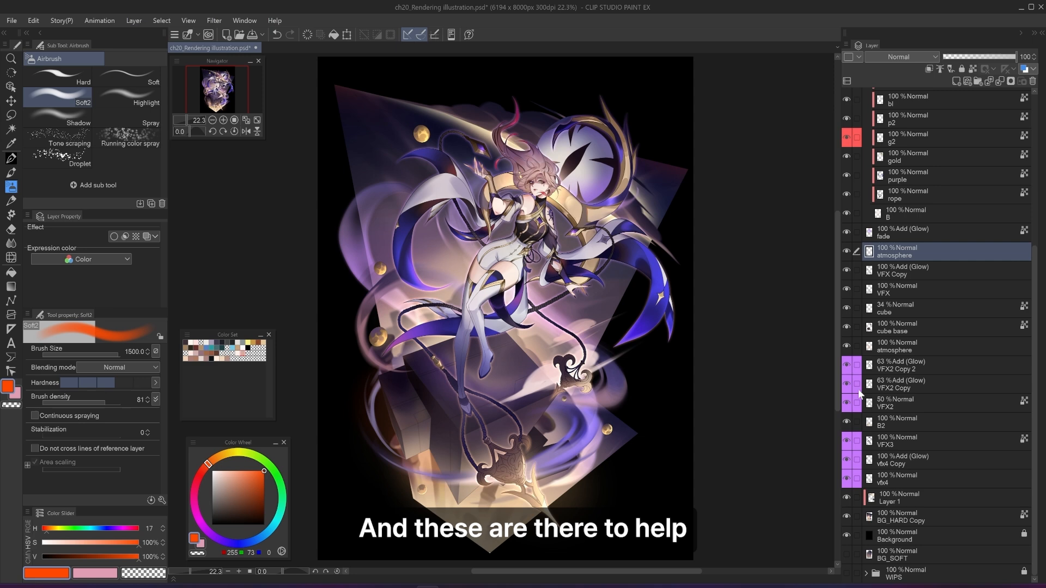